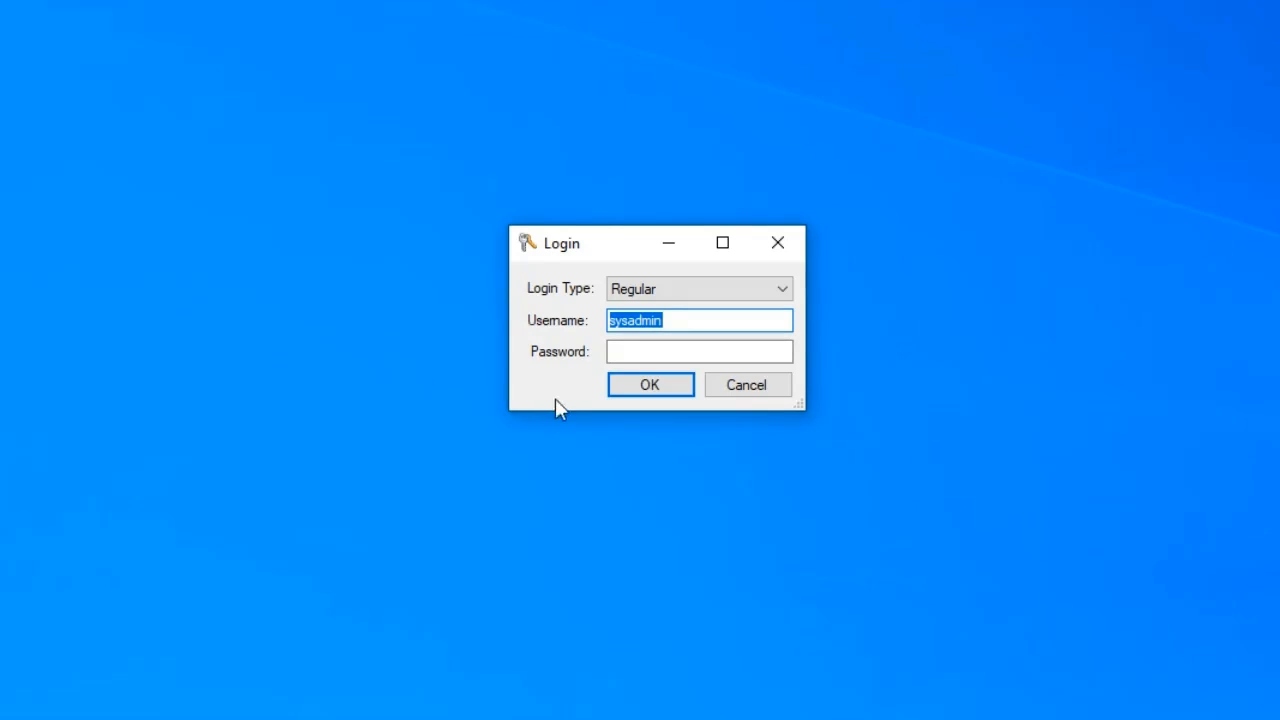
- Log in with the Regular login type as sysadmin, entering the account password
click(643, 354)
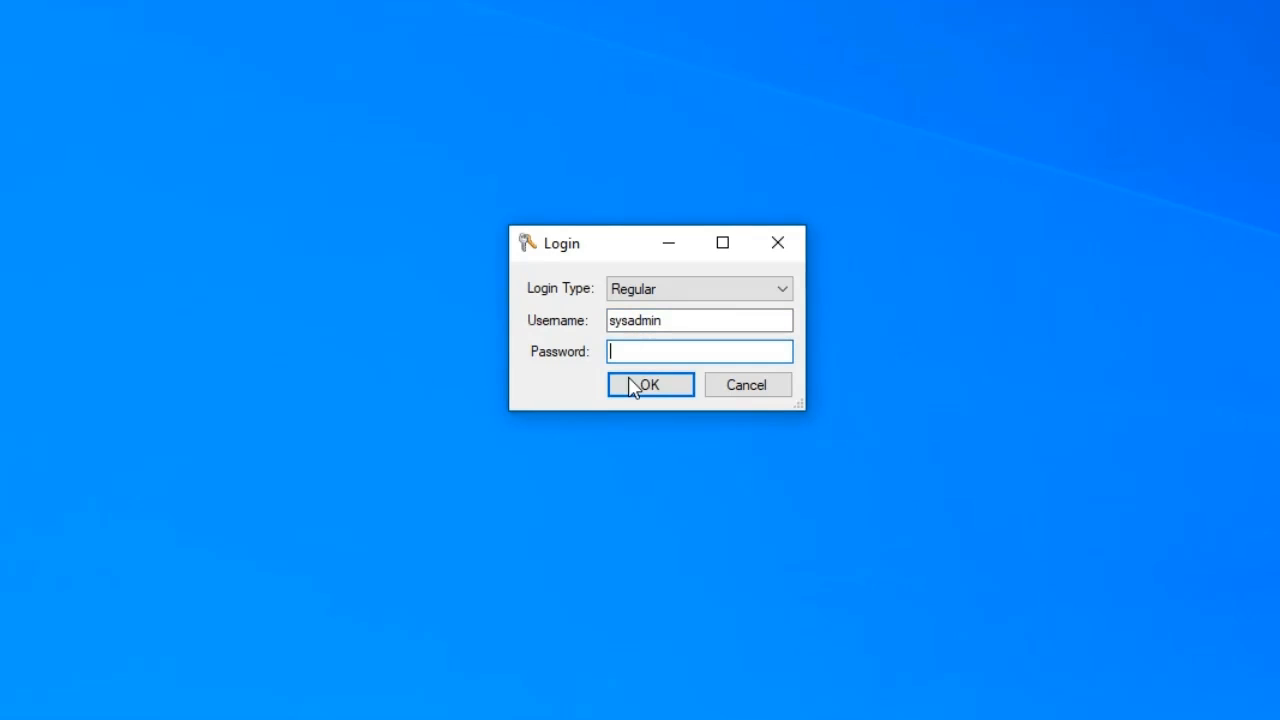
text(********)
click(627, 392)
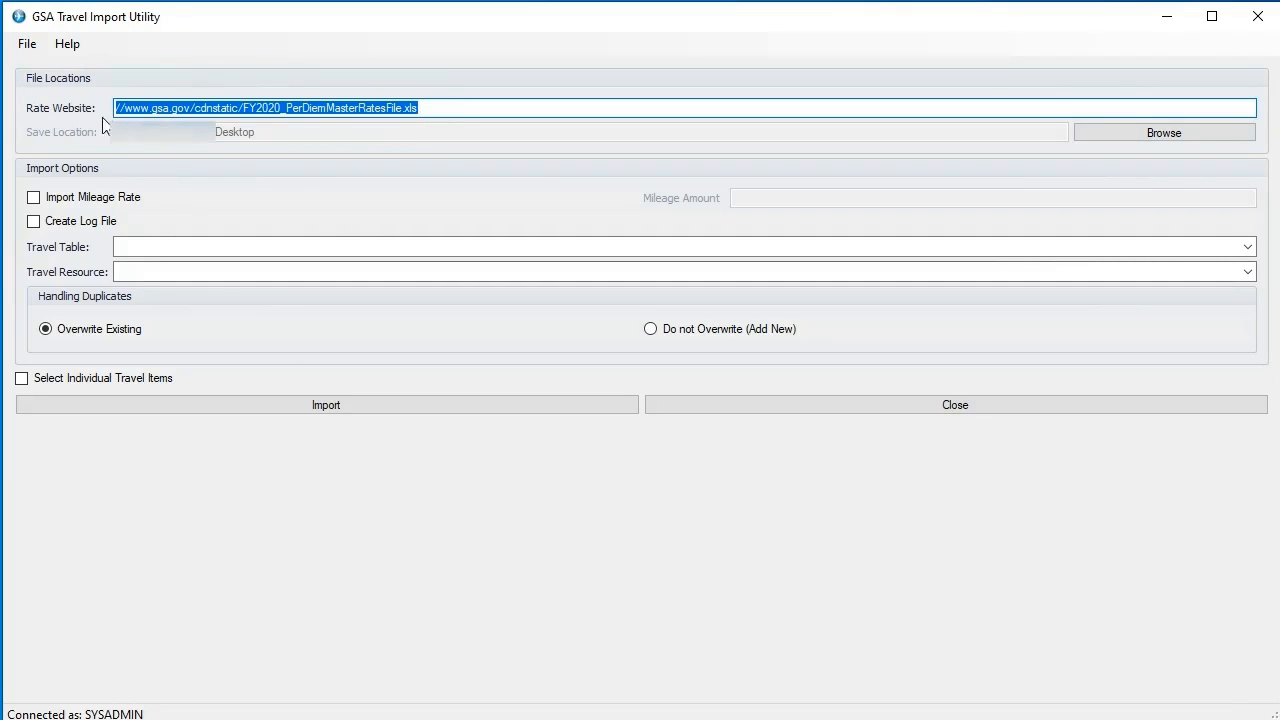
- Enable importing the mileage rate with an amount of 0.58 and turn on log file creation
click(431, 112)
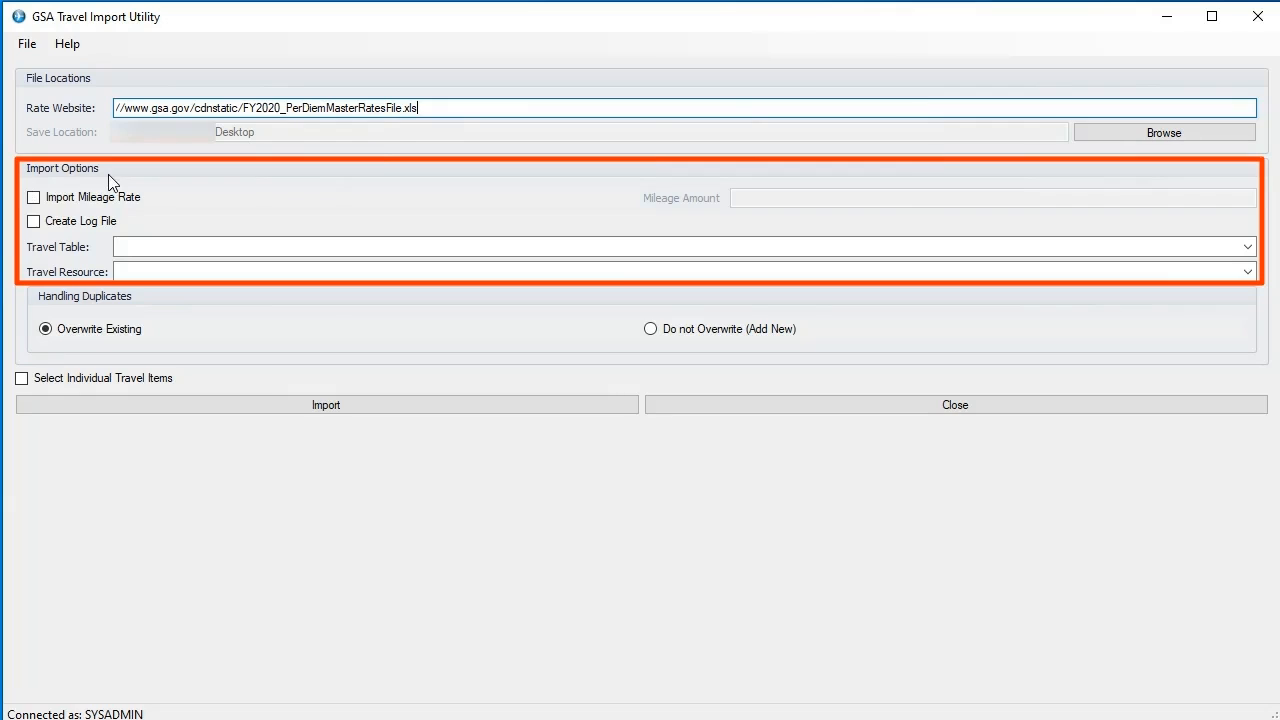
click(64, 200)
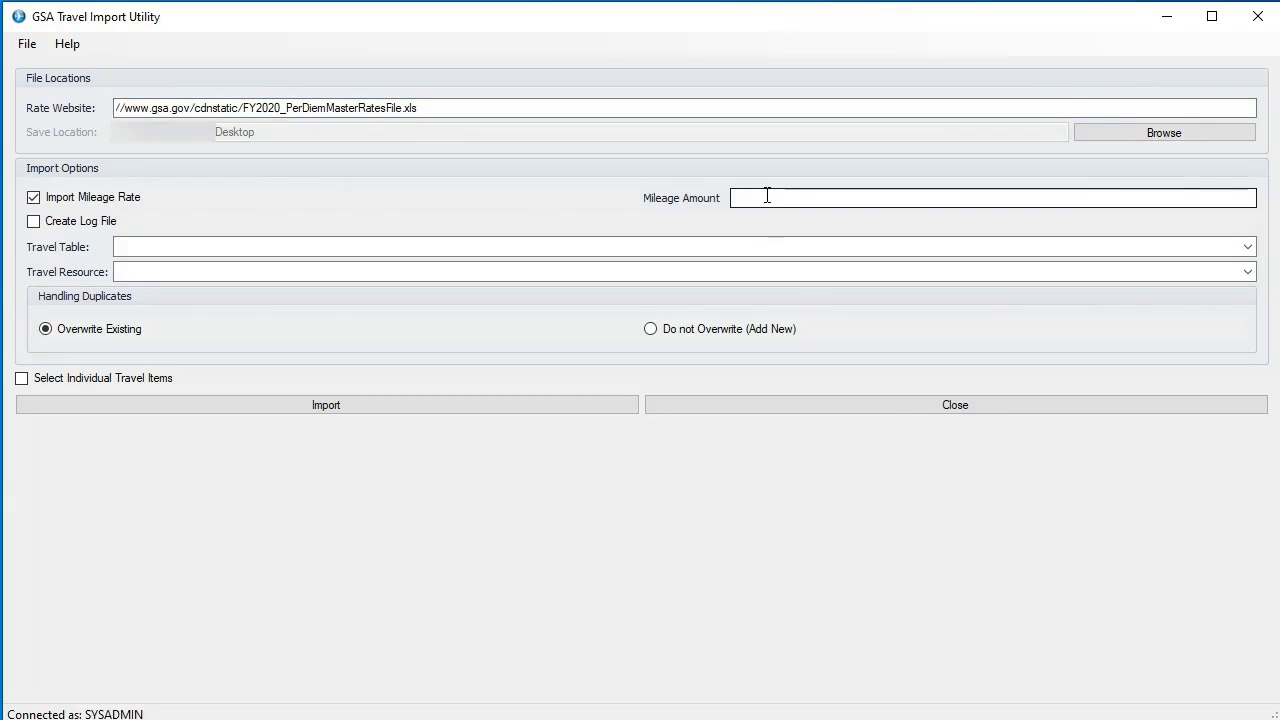
click(752, 198)
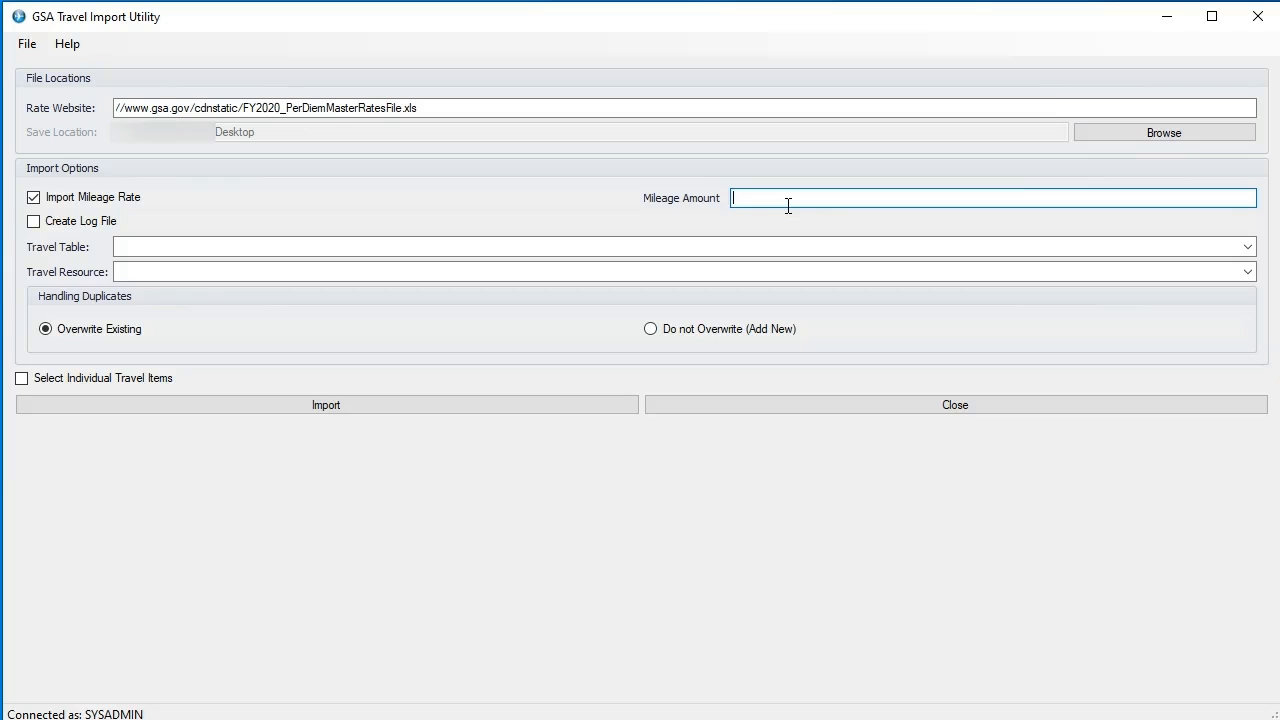
text(0.58)
click(33, 222)
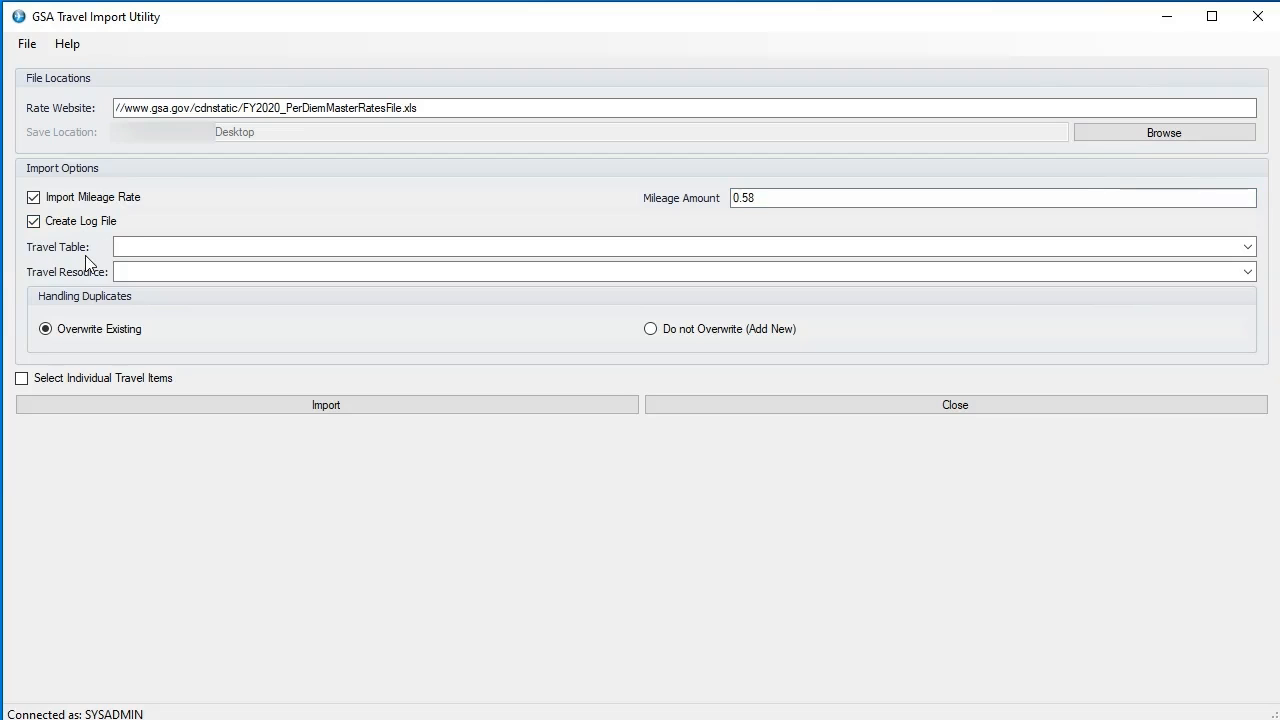
- Set the travel table to Tank Travel and the travel resource to Travel
click(123, 247)
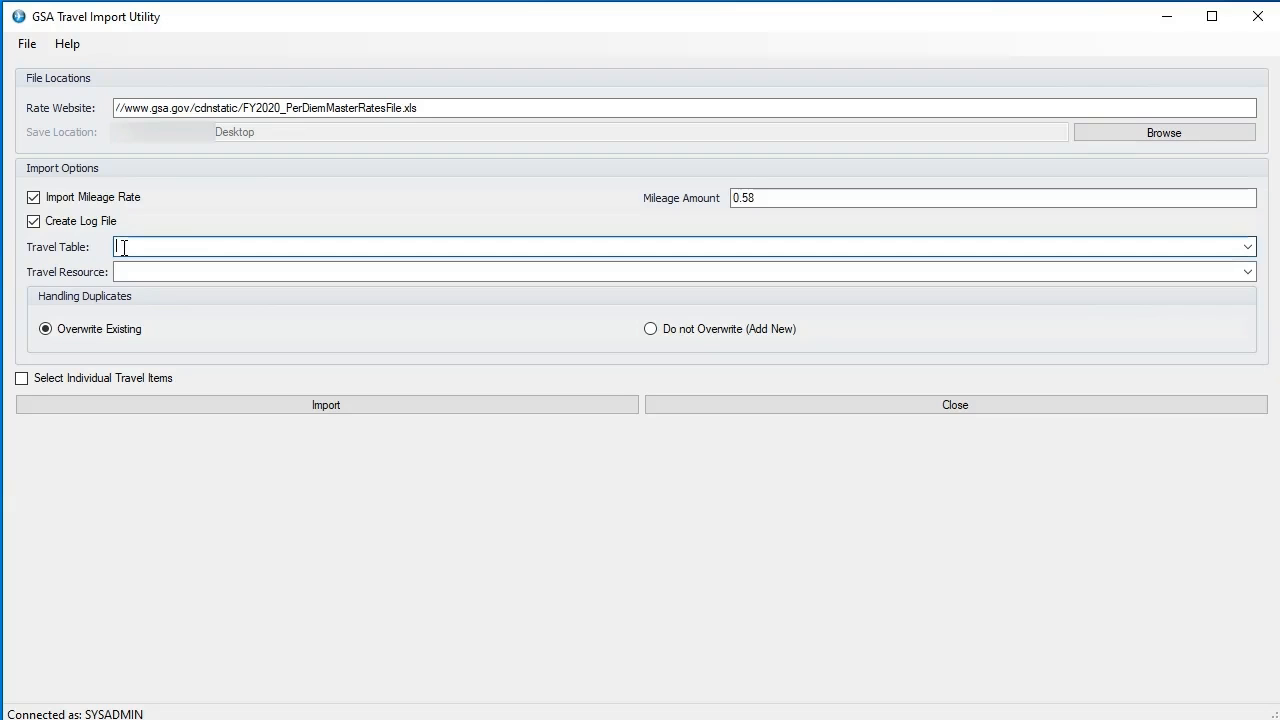
click(1248, 247)
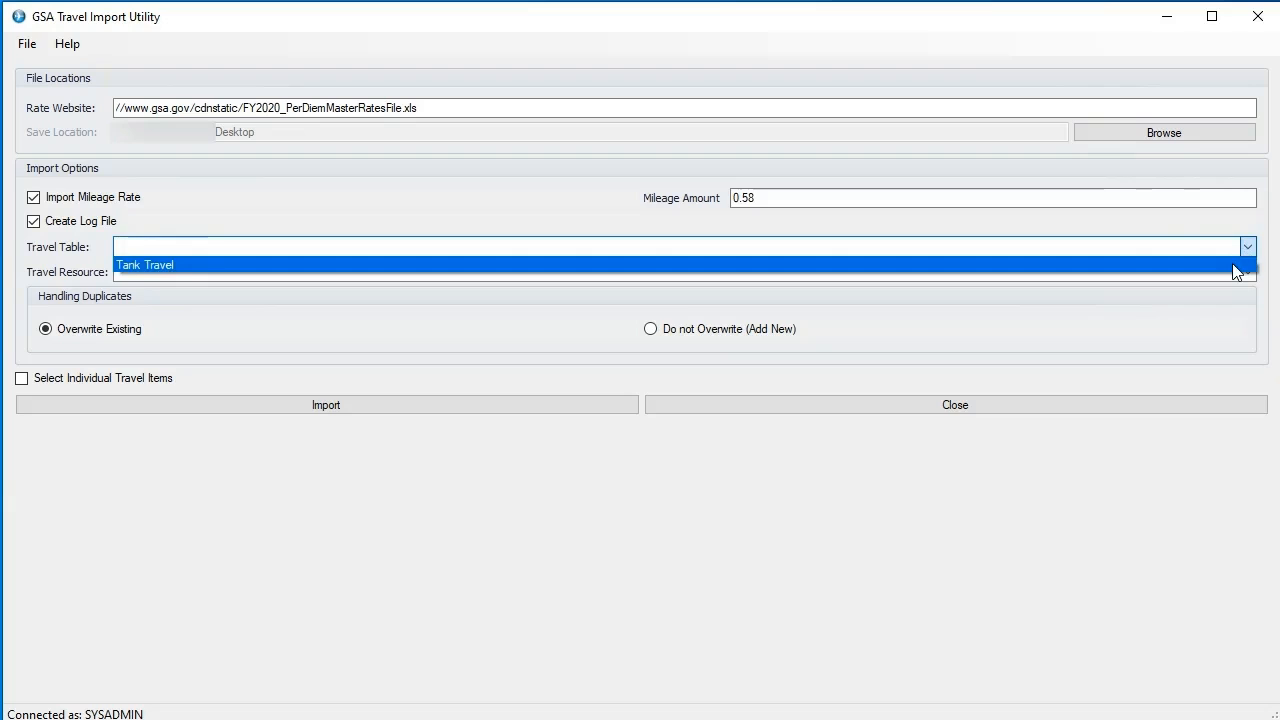
click(1242, 264)
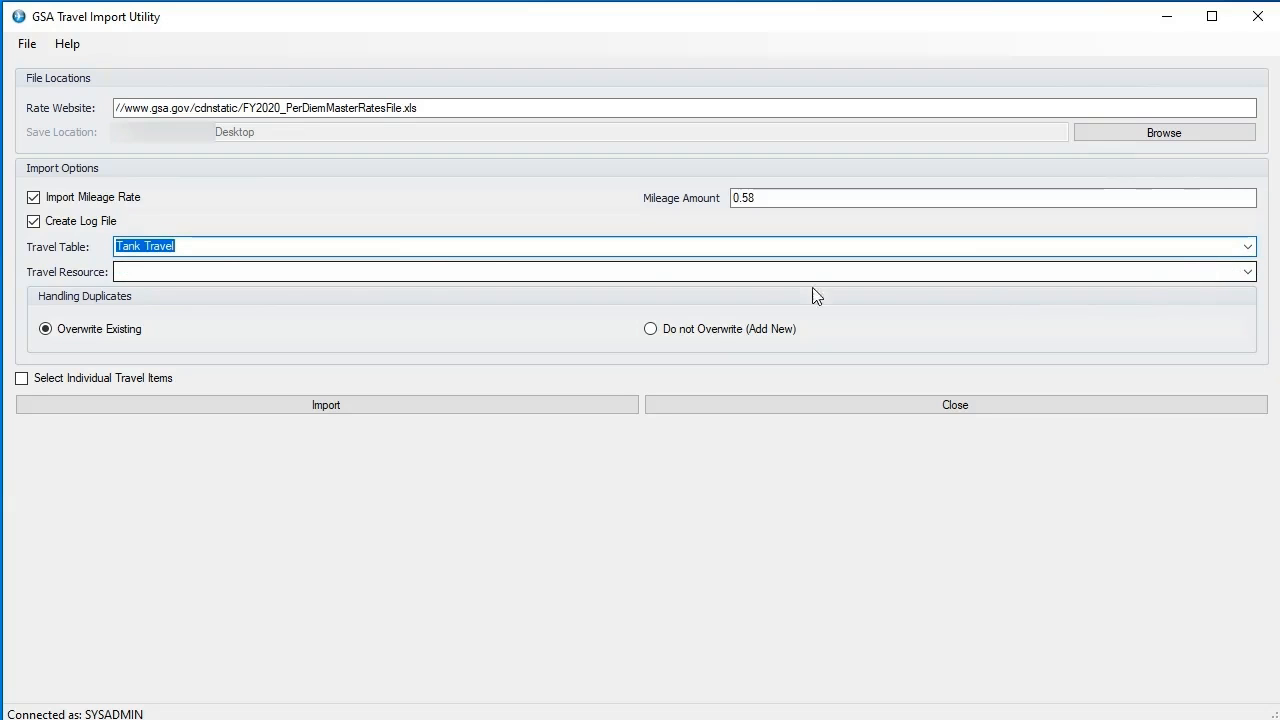
click(125, 276)
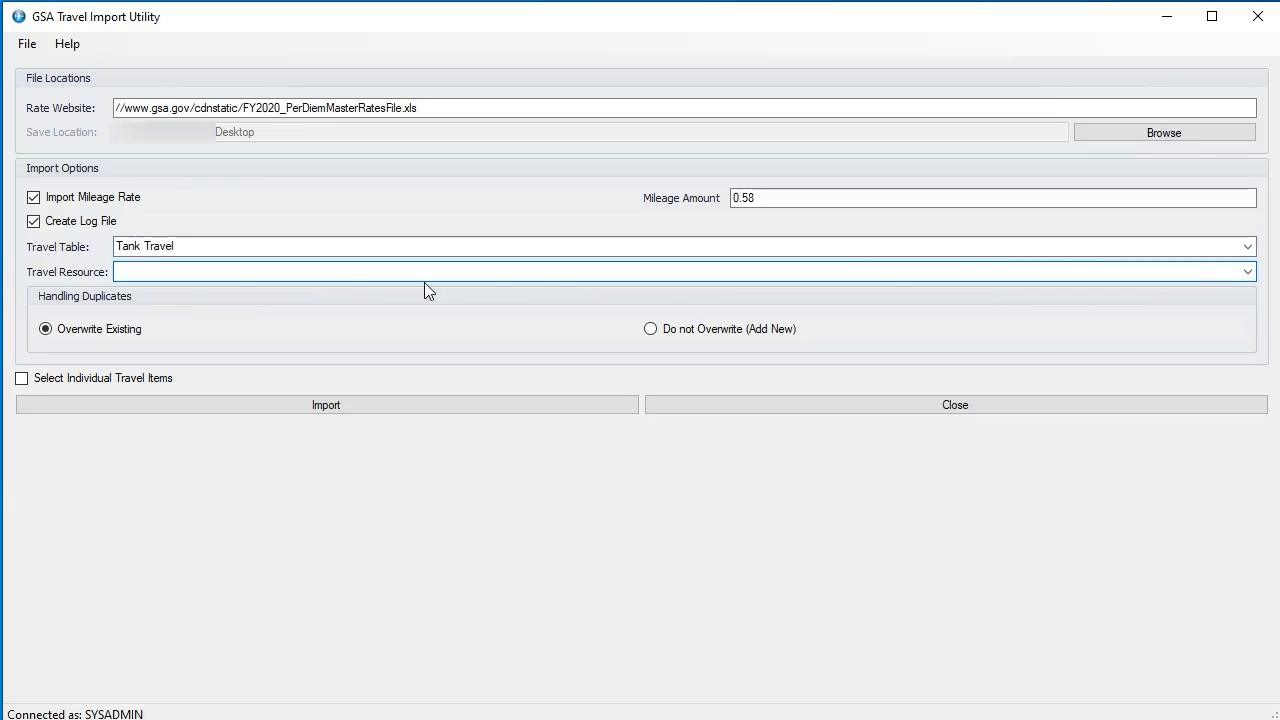
click(1248, 272)
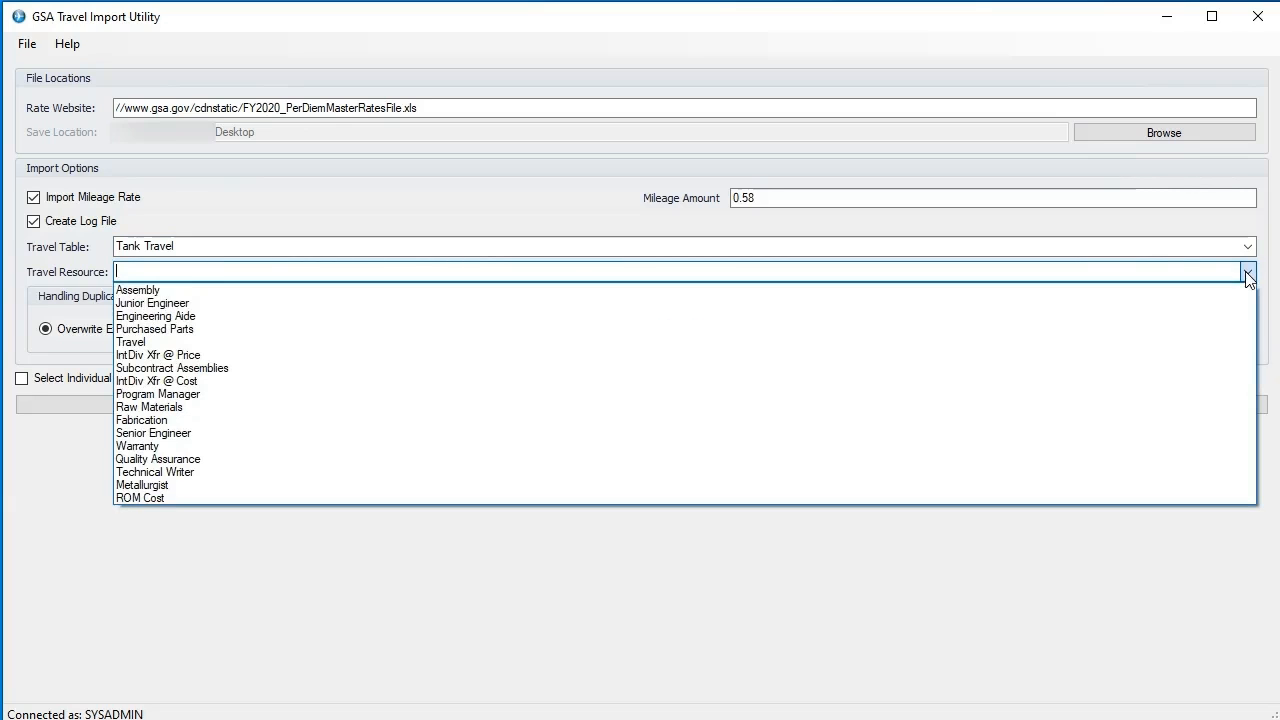
click(158, 342)
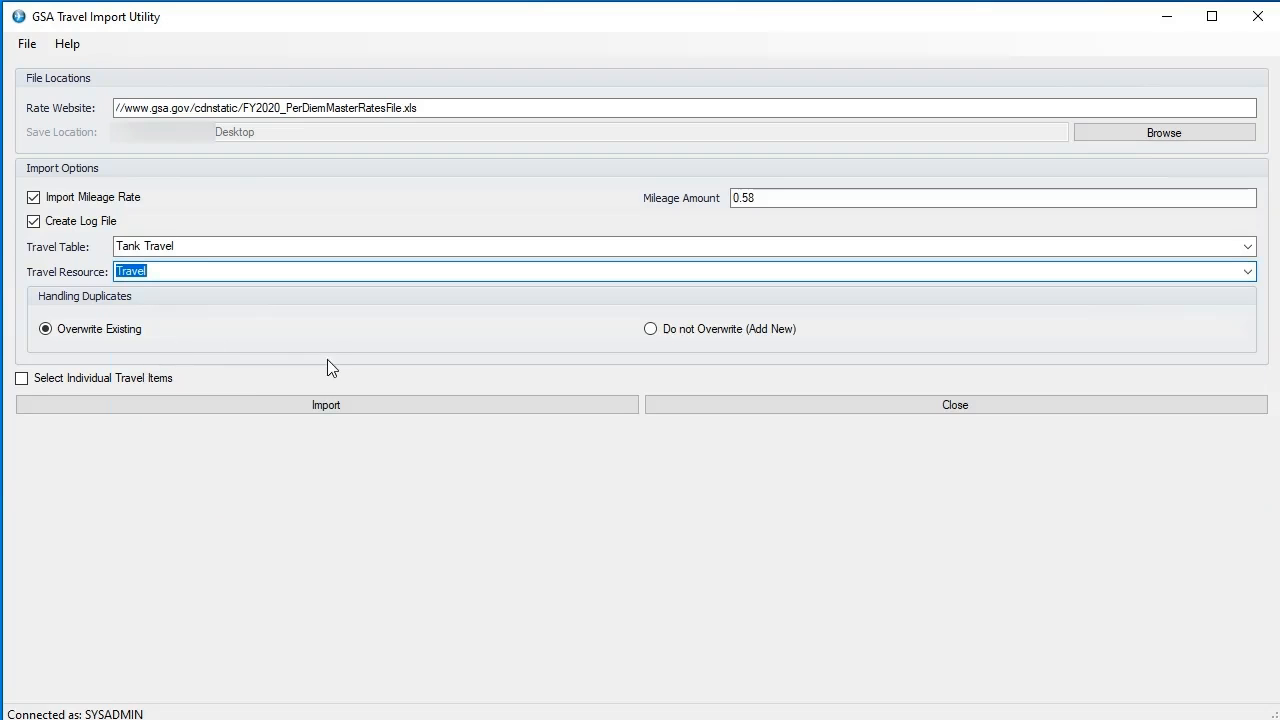
click(200, 276)
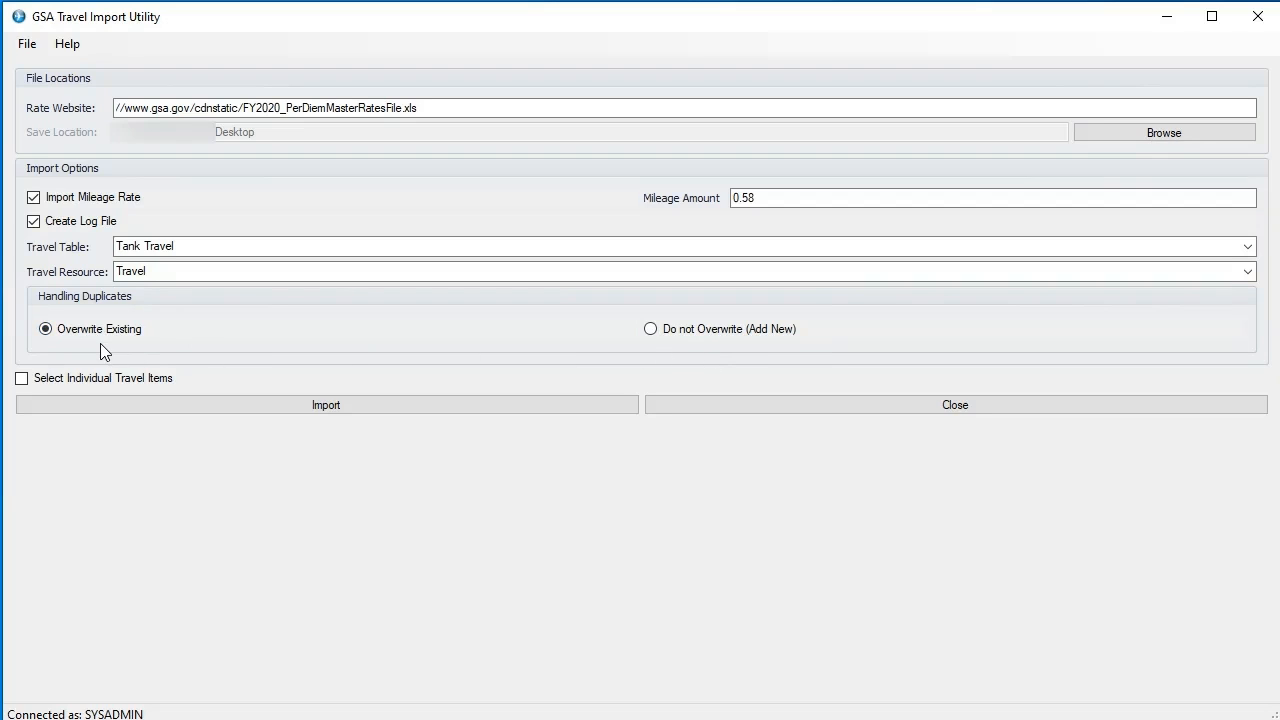
- Switch duplicate handling to Do not Overwrite (Add New) and back to Overwrite Existing
click(697, 331)
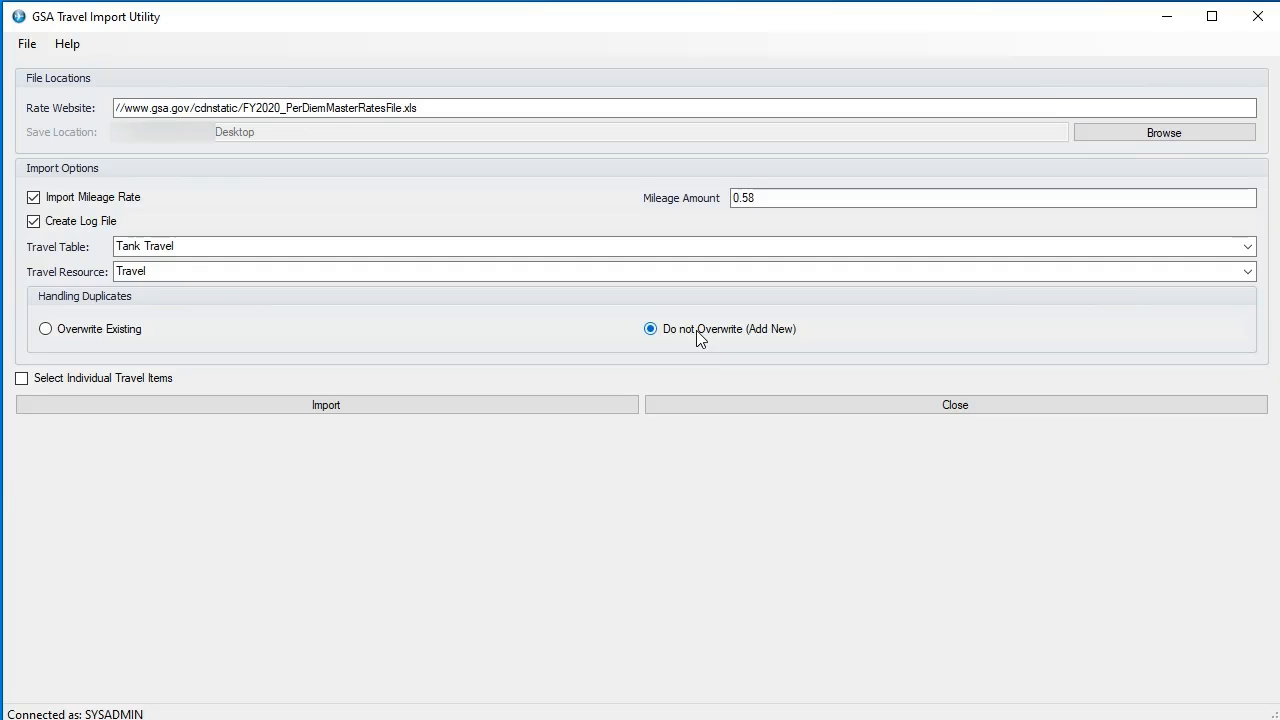
click(47, 333)
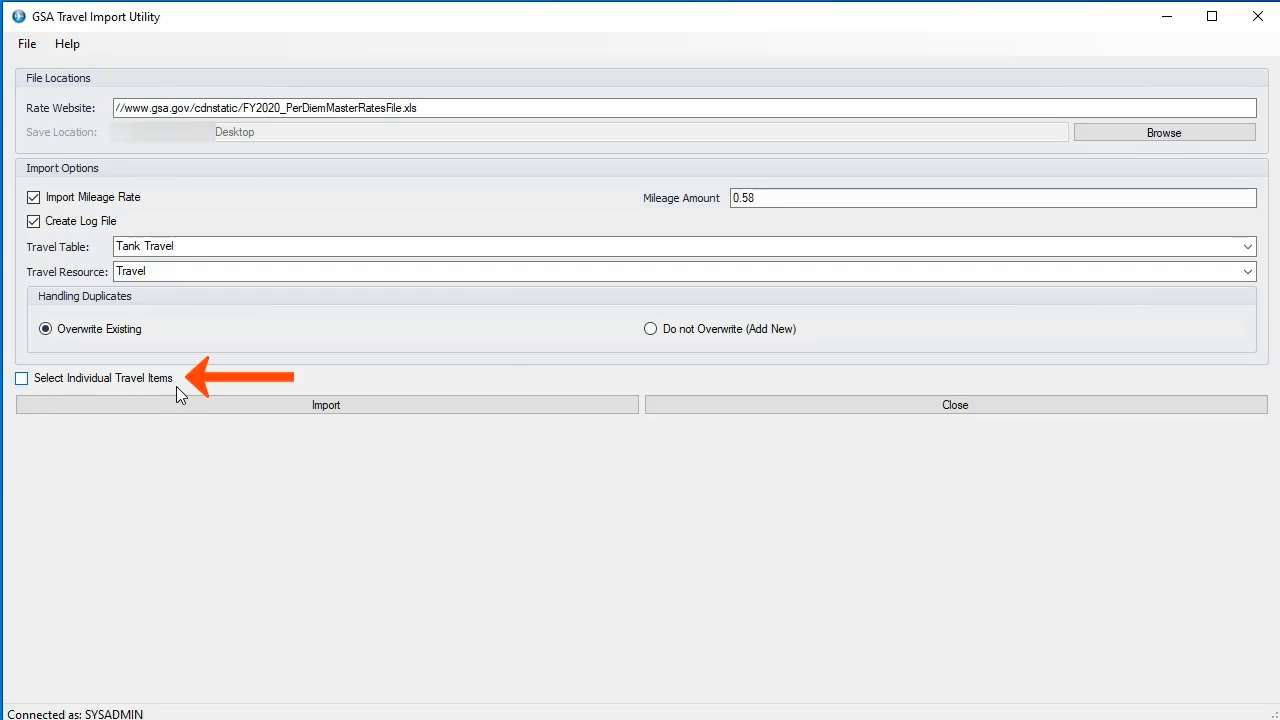
- Enable selecting individual travel items and widen the Destination and County/Location Defined columns of the rate list
click(22, 379)
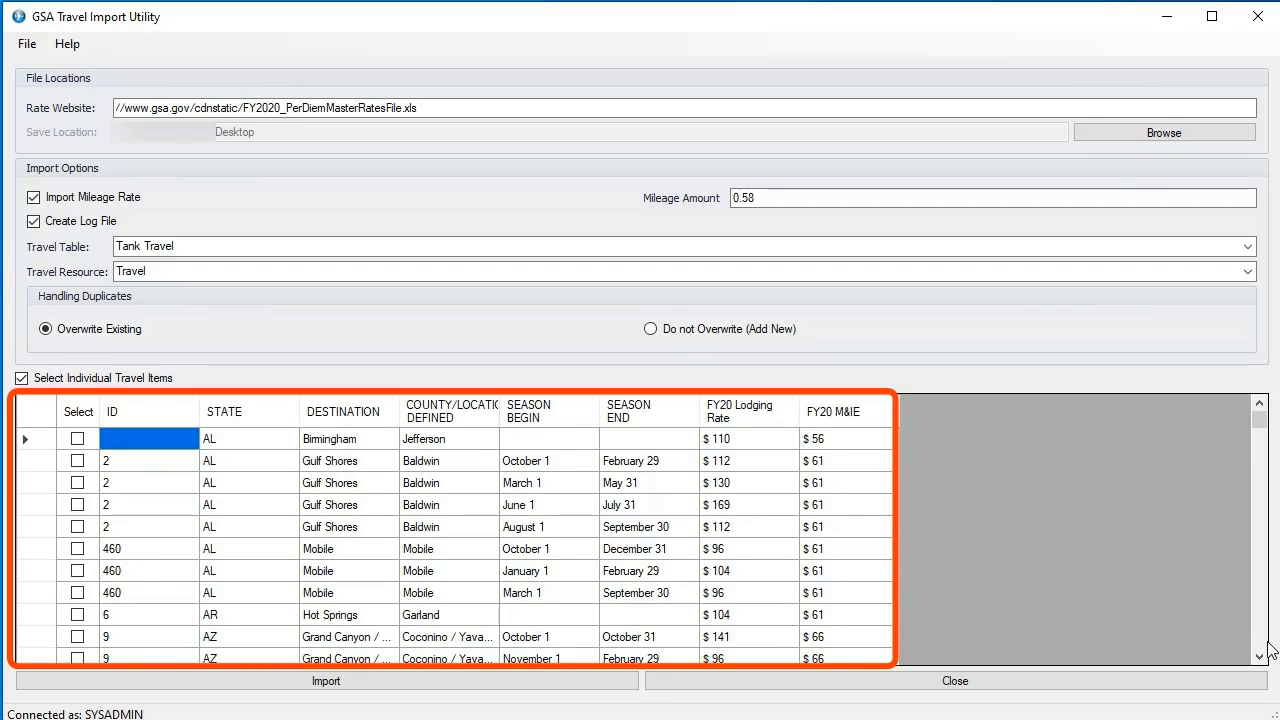
drag(394, 411, 524, 411)
drag(624, 411, 784, 410)
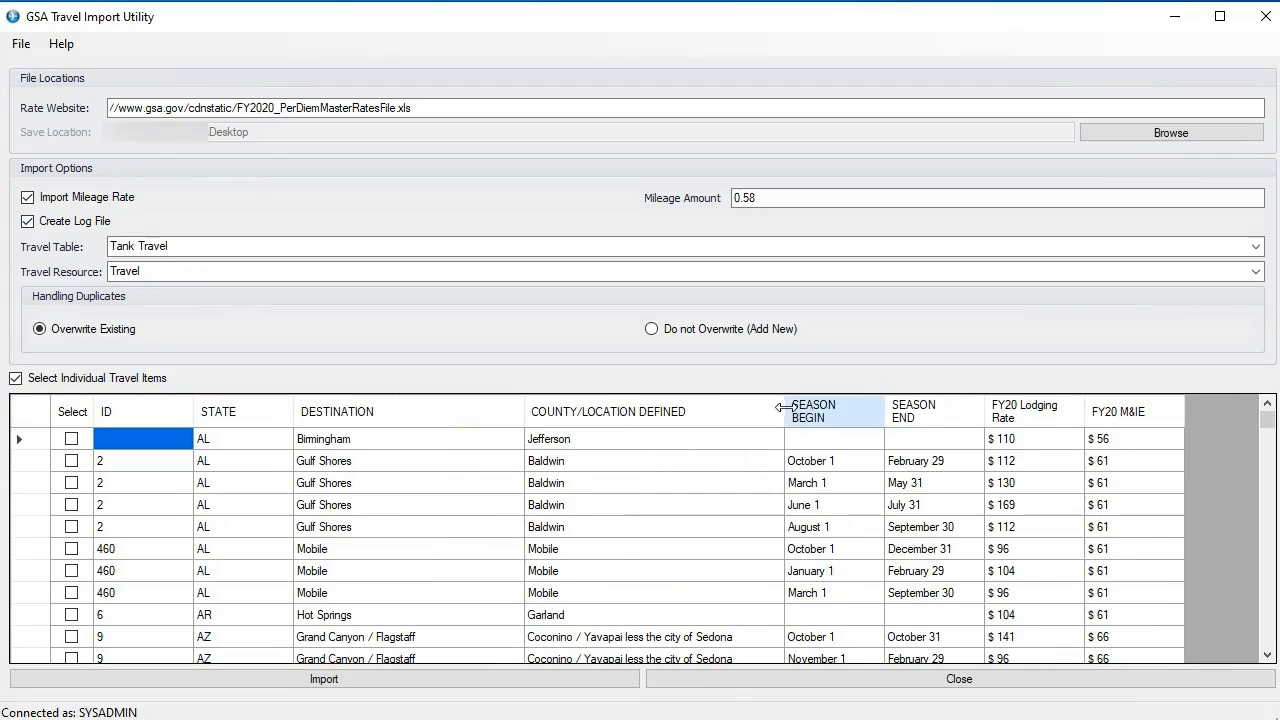
- Select the three Phoenix / Scottsdale, AZ seasonal entries (ID 10) in the travel item list
click(1272, 657)
click(1272, 657)
click(1272, 657)
click(1272, 657)
click(1272, 657)
click(1272, 657)
click(1272, 657)
click(1272, 657)
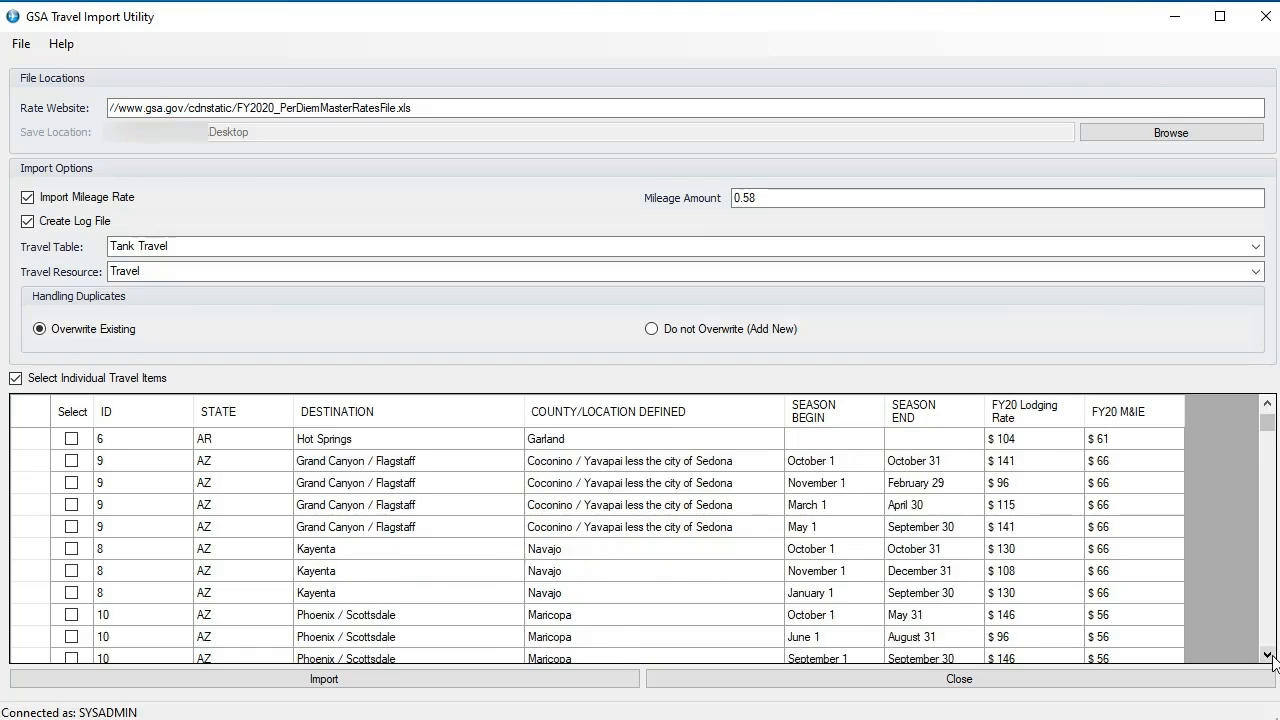
click(1272, 657)
click(1272, 657)
click(1272, 657)
click(70, 549)
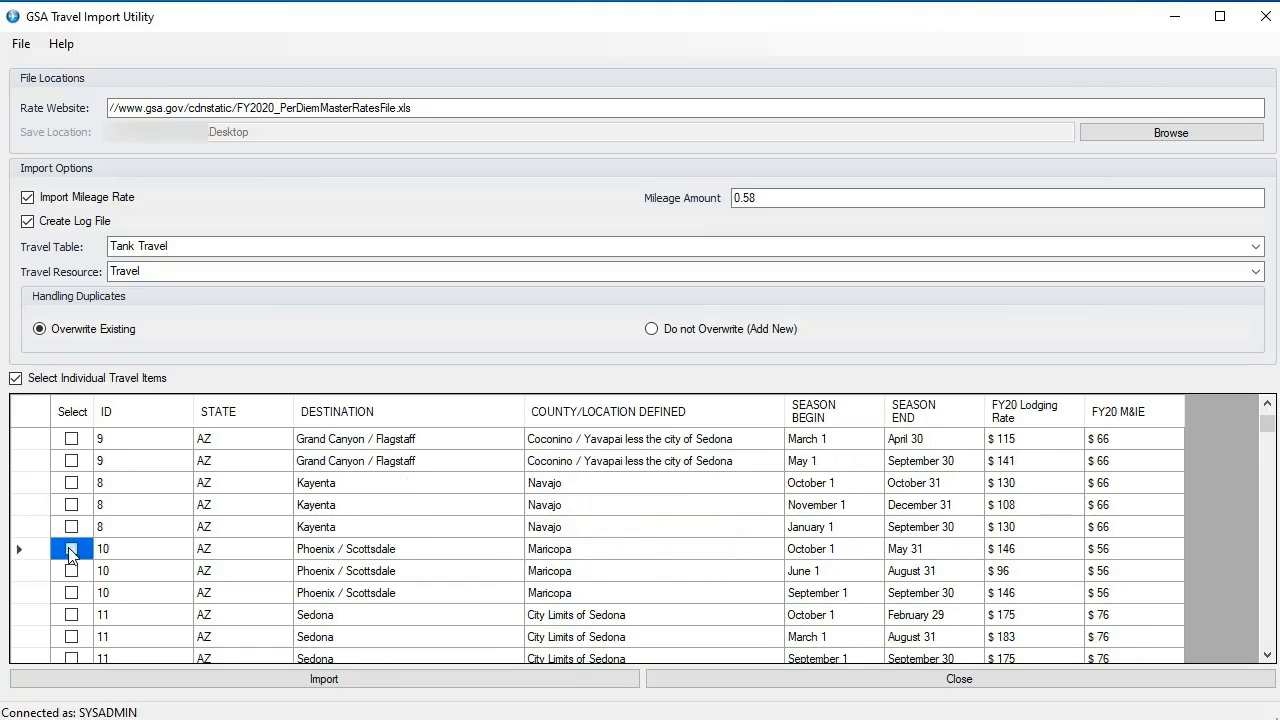
click(70, 549)
click(70, 571)
click(70, 571)
click(70, 593)
click(70, 593)
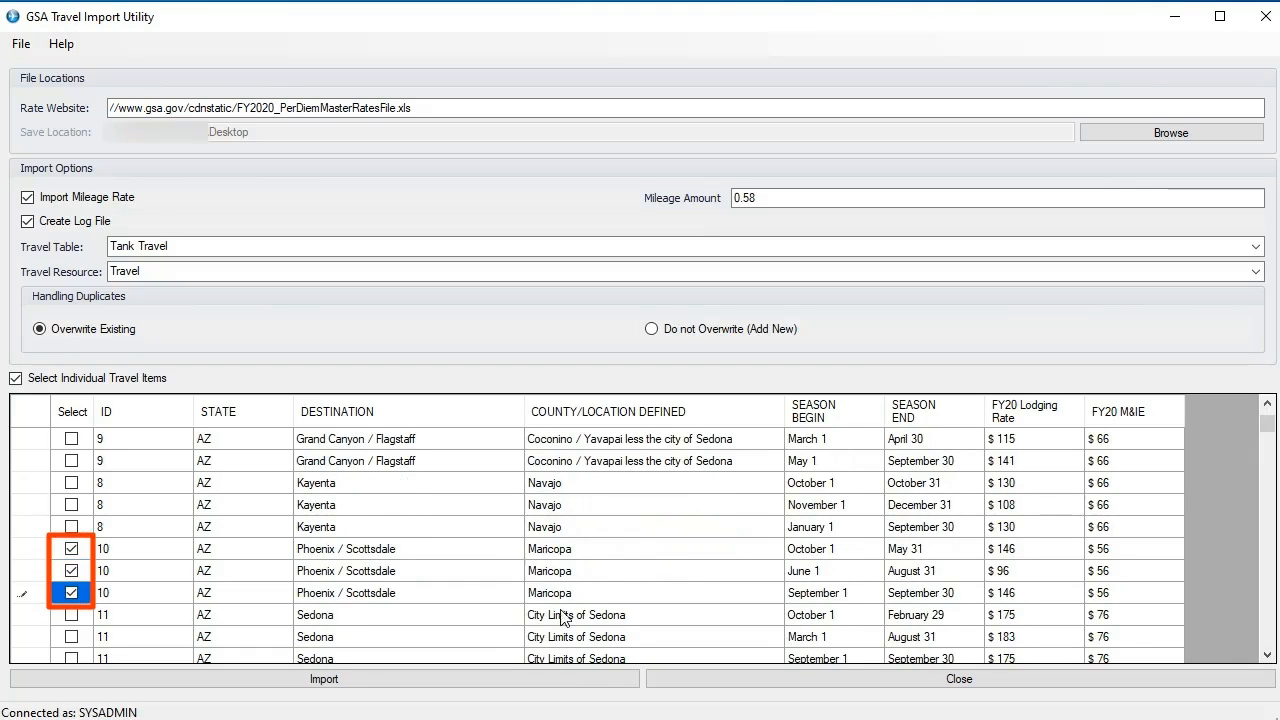
- Select the four San Francisco, CA seasonal entries (ID 35) in the travel item list
click(1272, 657)
drag(1270, 657, 1270, 657)
click(71, 504)
click(71, 526)
click(76, 549)
click(75, 549)
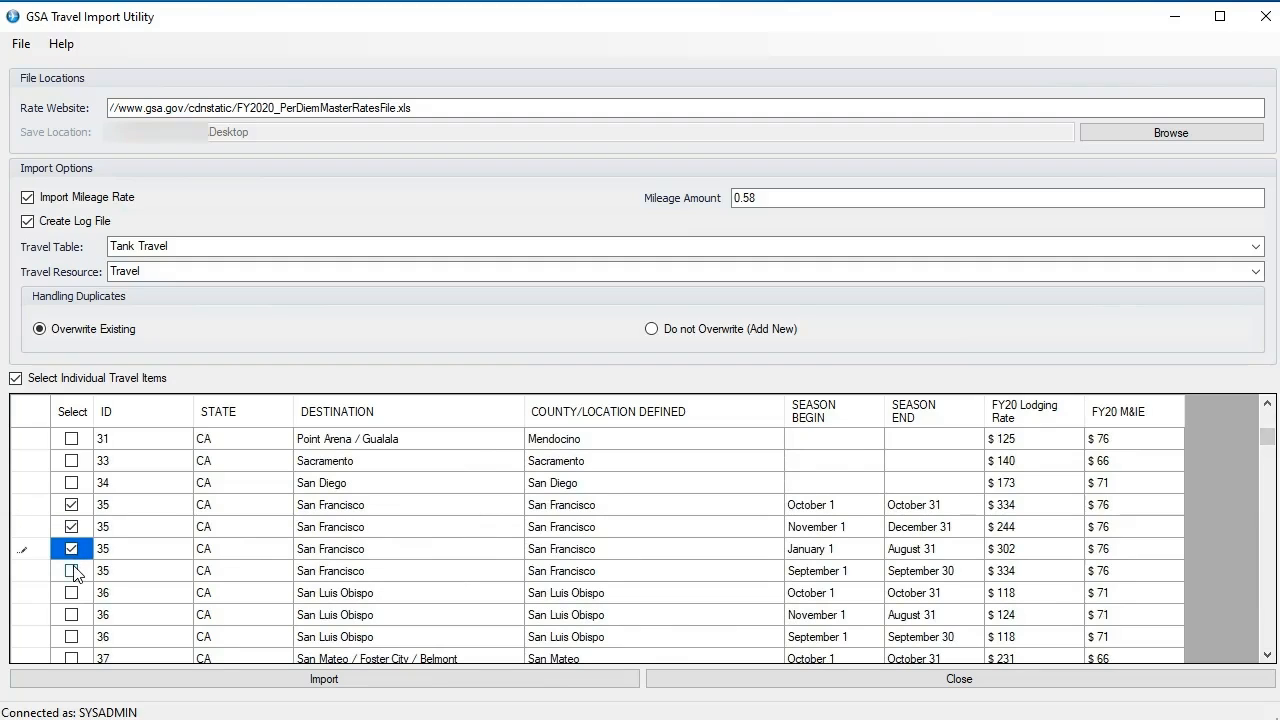
click(73, 571)
- Import the selected travel items and decline opening the log file
click(285, 679)
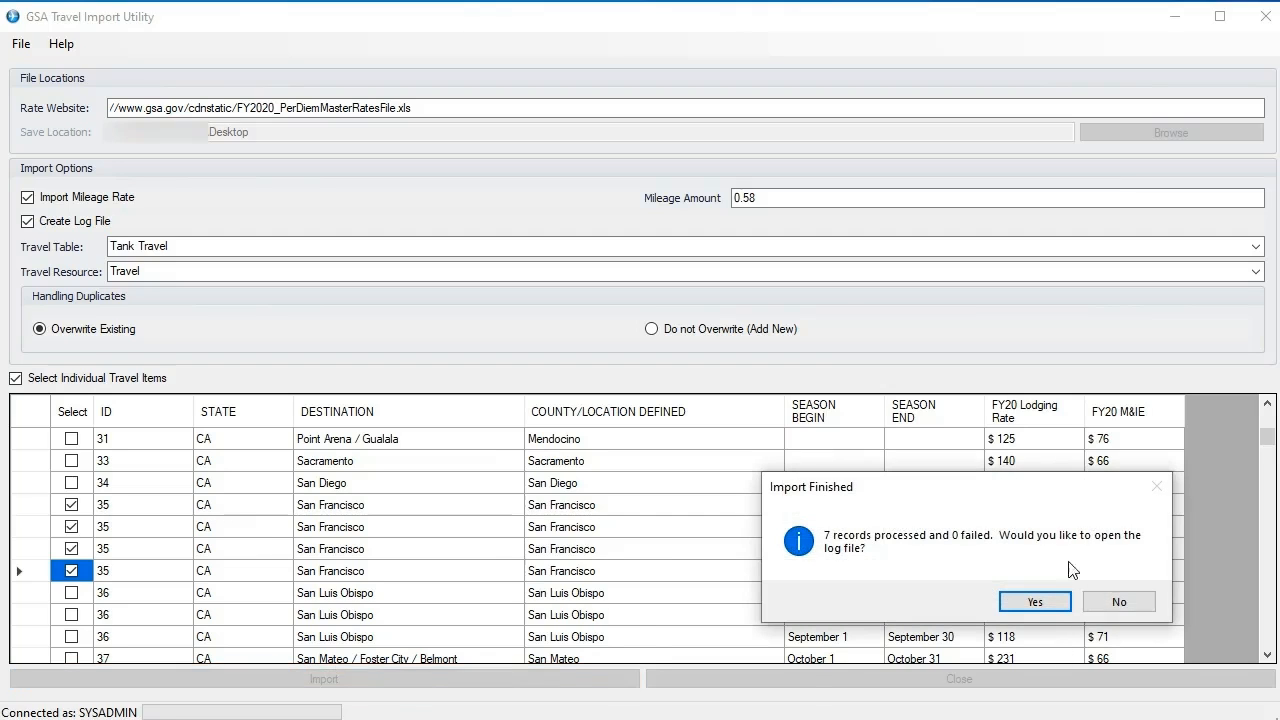
drag(990, 490, 705, 298)
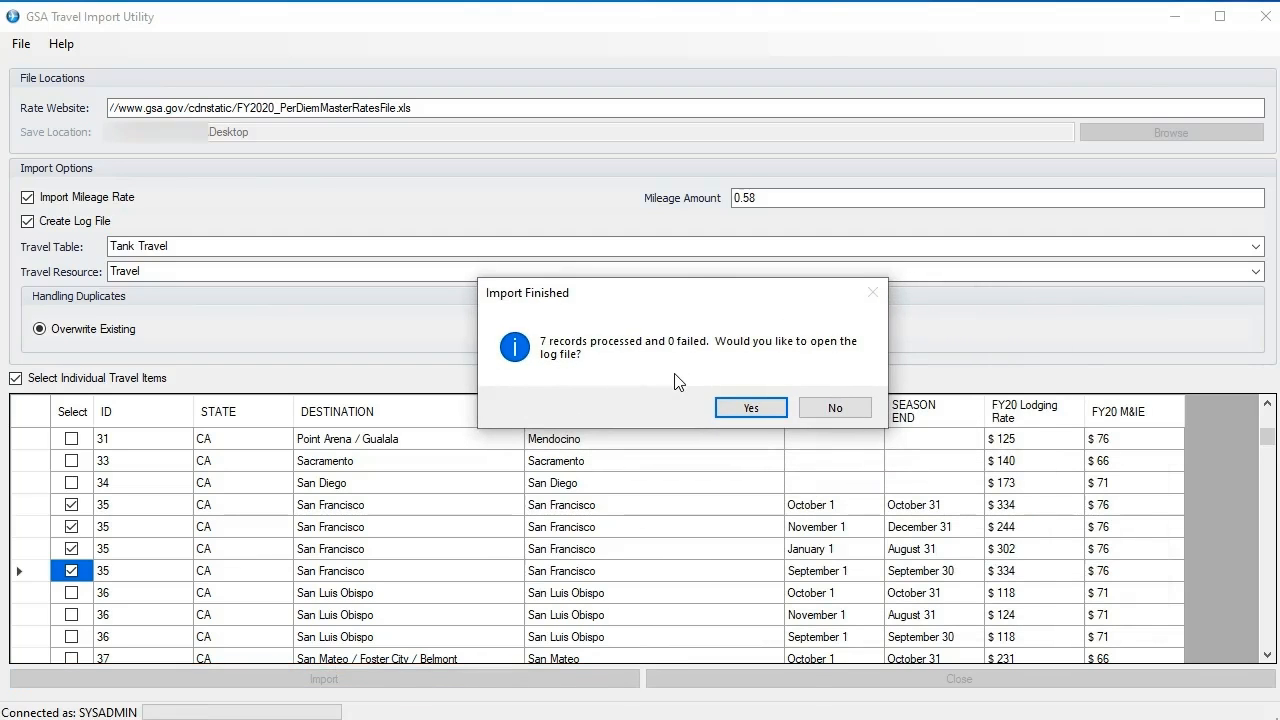
click(845, 415)
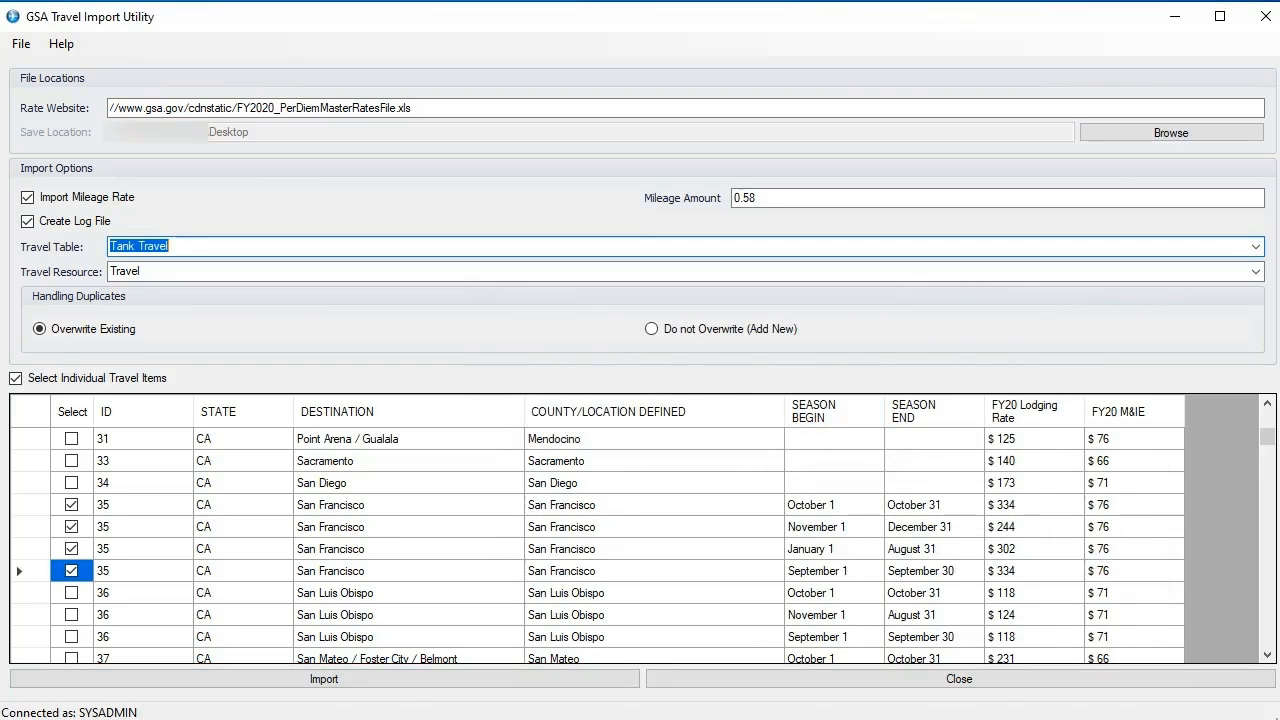
- Switch to PROPRICER and open the Tank Travel table under Travel Rates
key(alt+Tab)
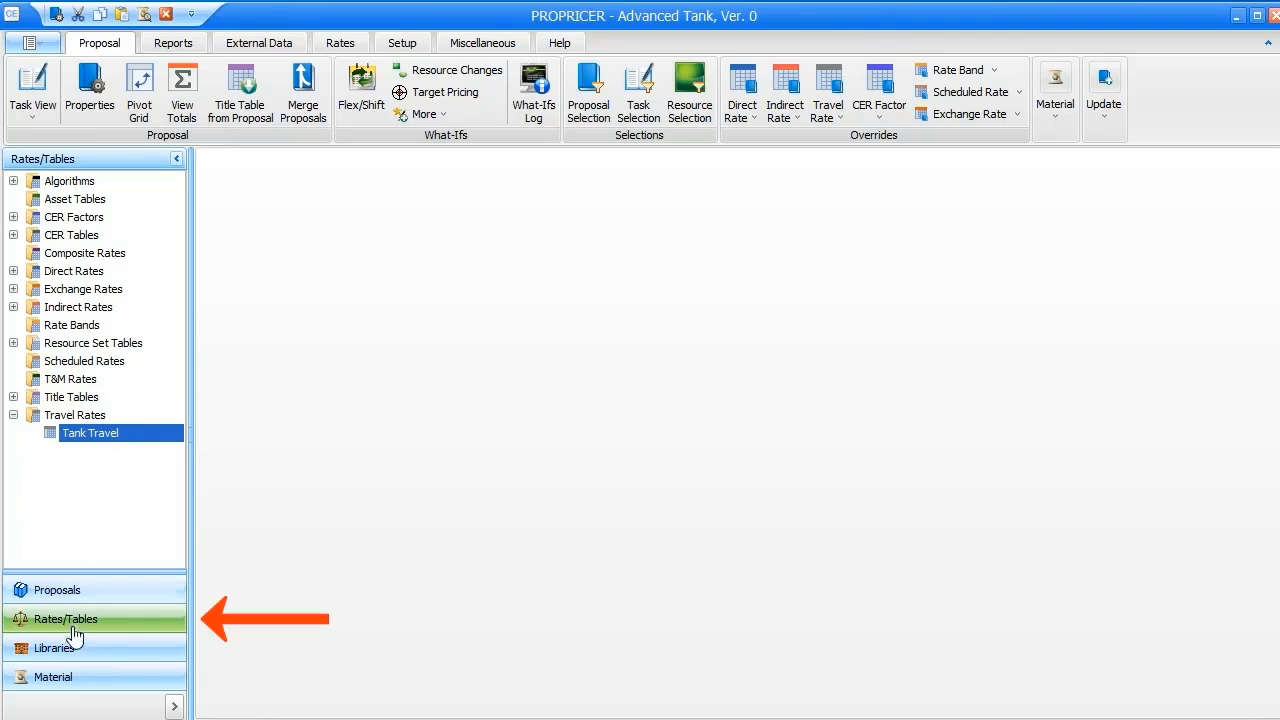
double_click(135, 443)
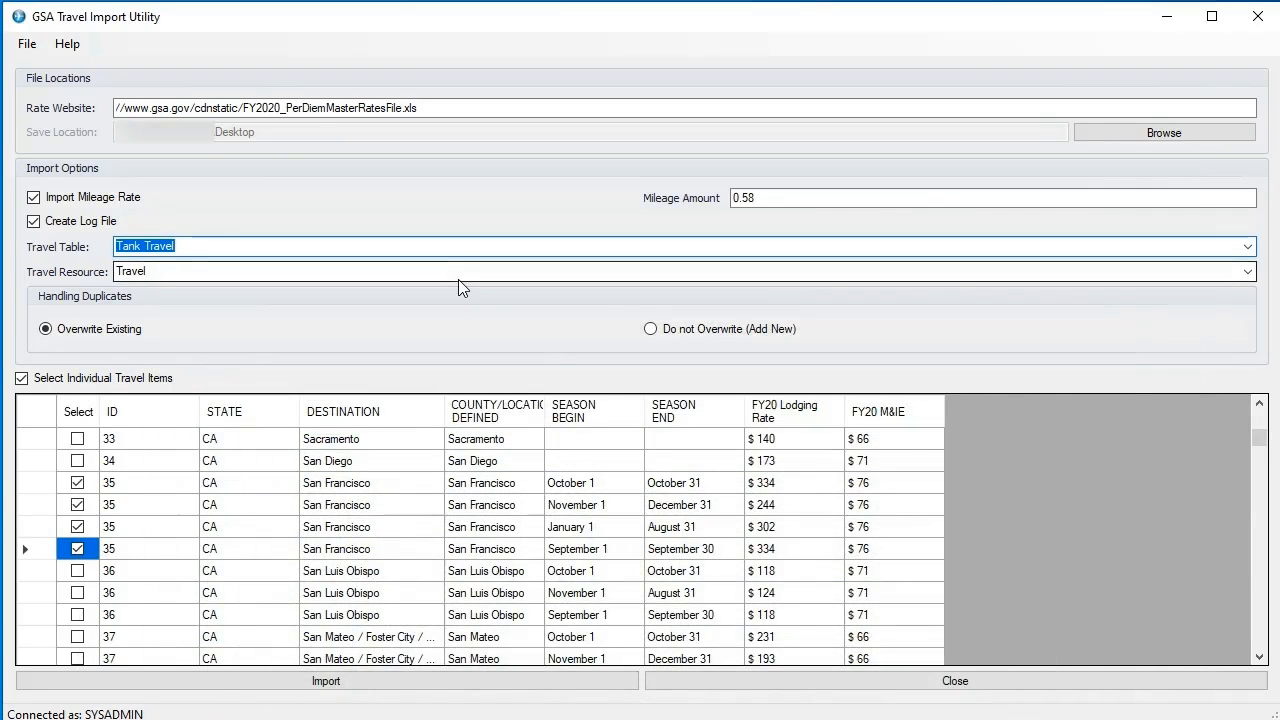
- Turn off individual travel item selection in the GSA Travel Import Utility, import all rates, and decline opening the log file
click(22, 378)
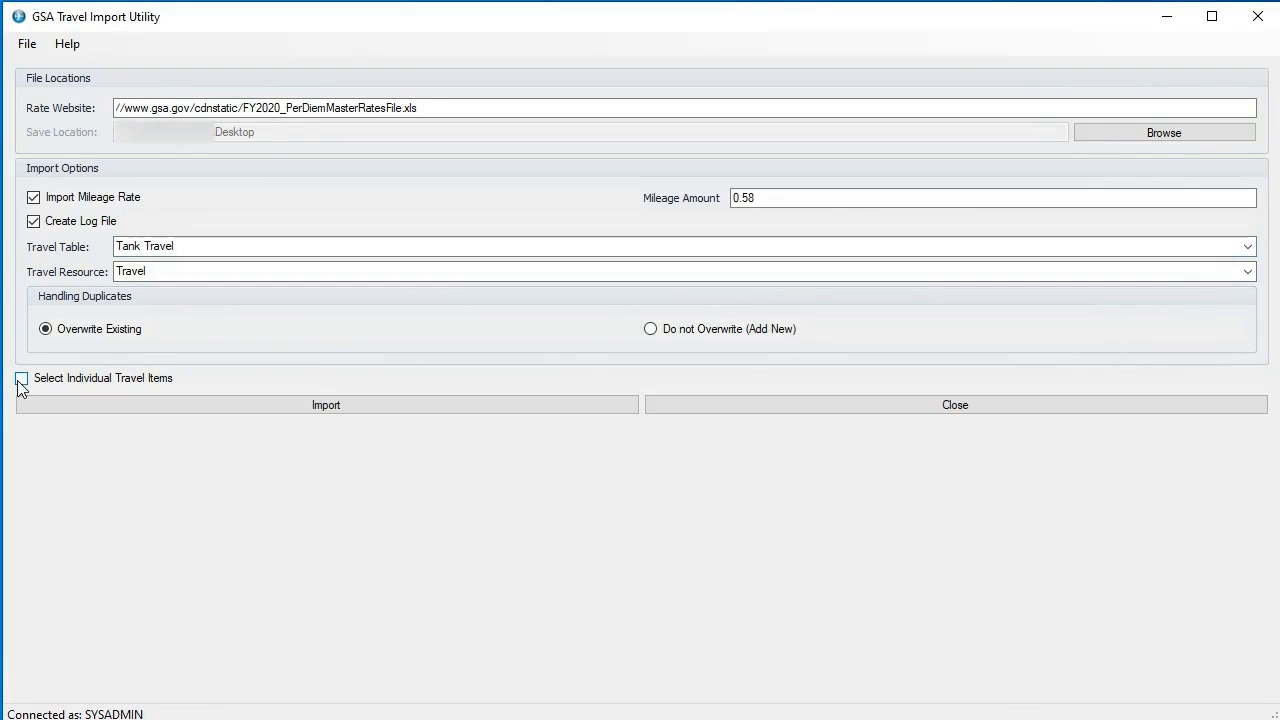
click(190, 407)
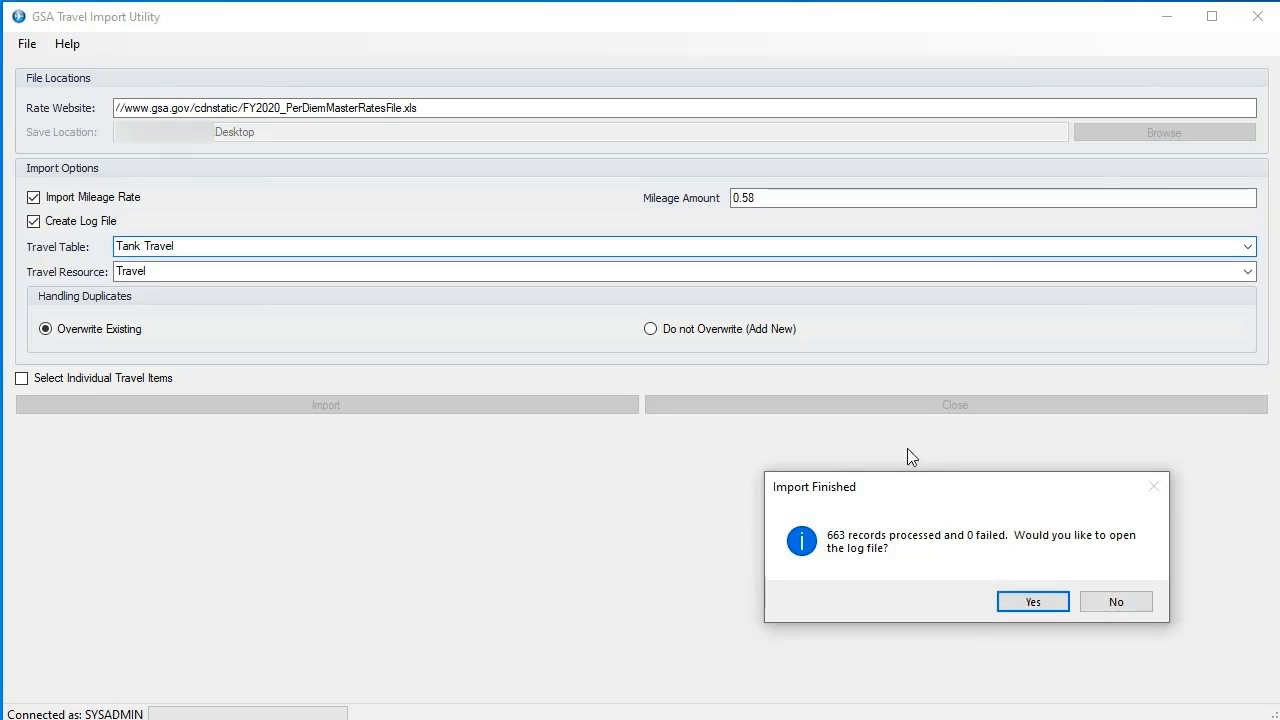
drag(886, 487, 517, 317)
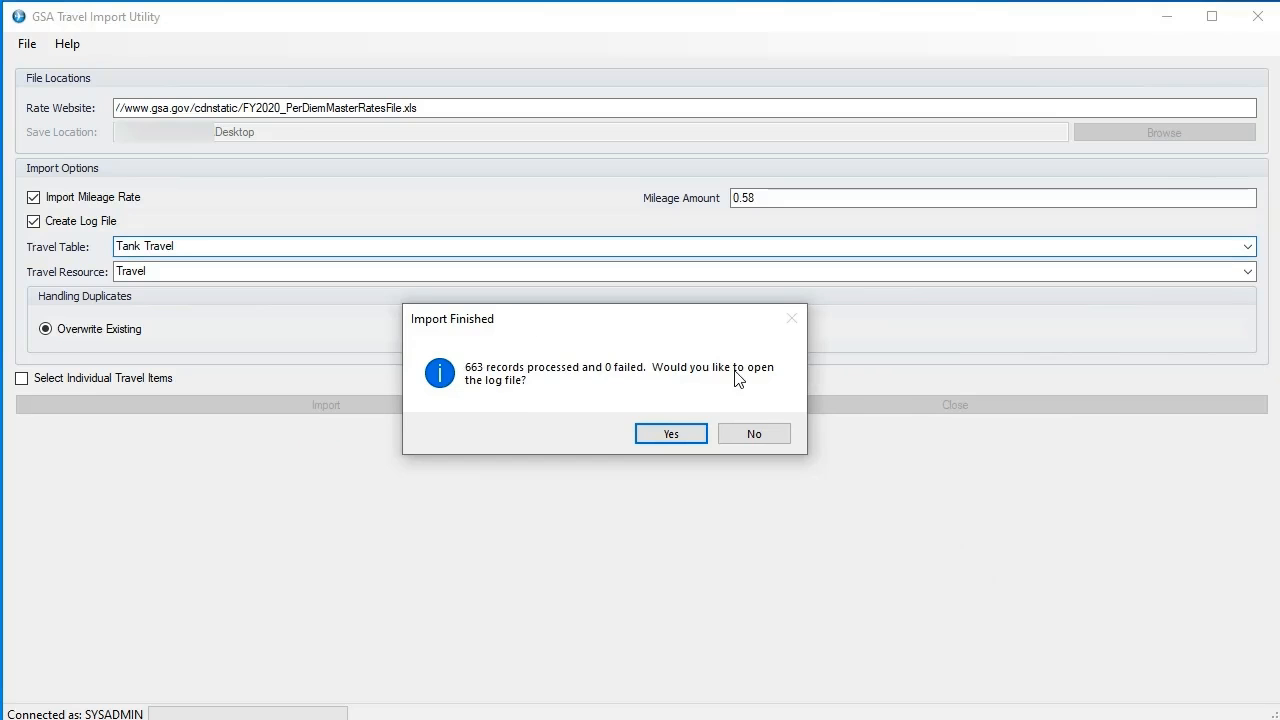
click(737, 433)
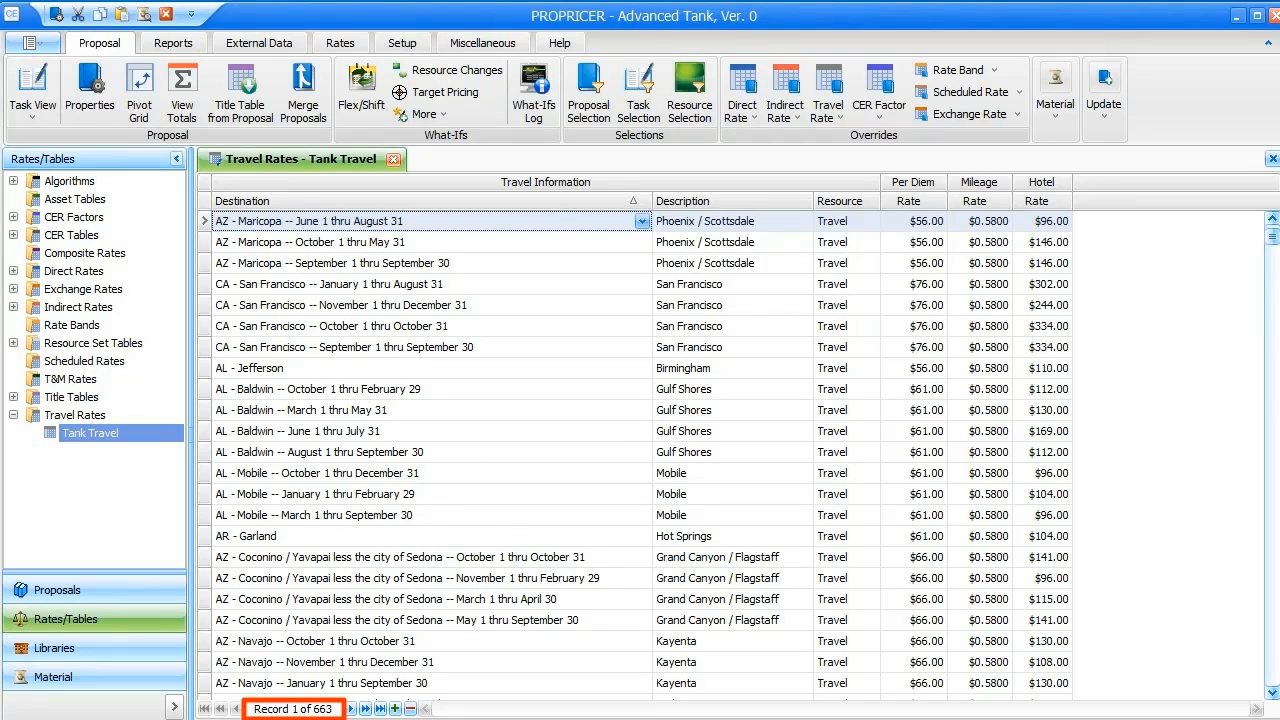
- Examine the imported travel rates in PROPRICER's Tank Travel table through to the last record
mouse_move(1273, 236)
mouse_down()
mouse_move(1274, 650)
mouse_move(1250, 693)
mouse_up()
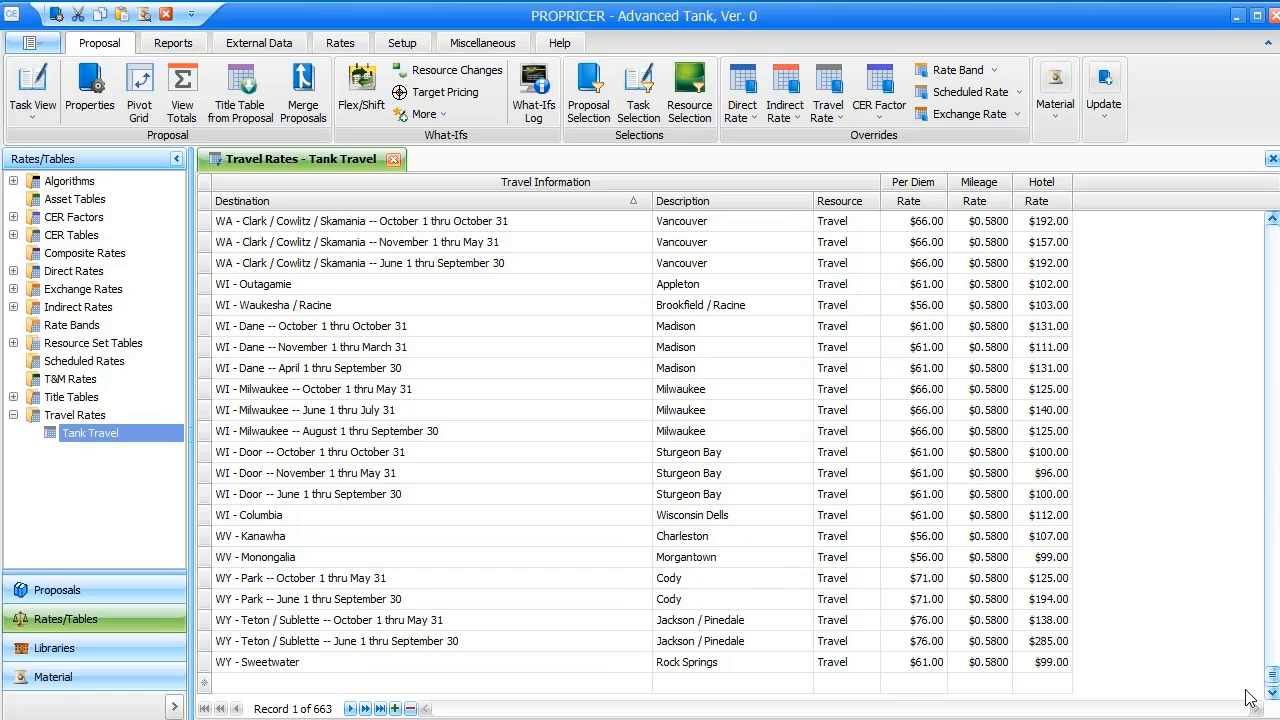